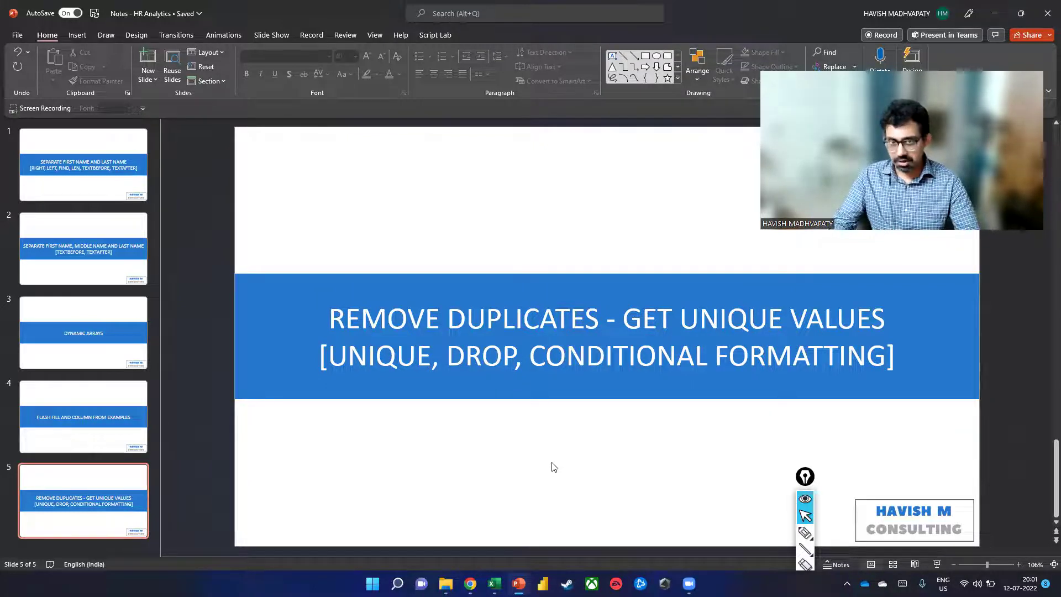
# - Bring up the Windows task switcher from the PowerPoint title slide
pyautogui.hotkey('alt', 'Tab')
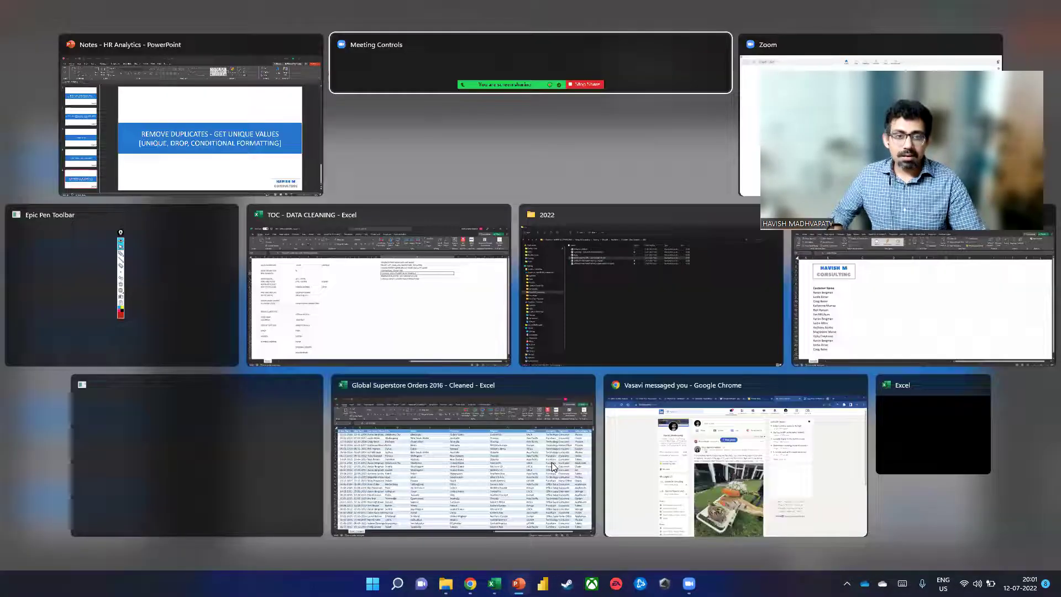
# - Switch to the Excel workbook and select the customer names in B8:B21
pyautogui.hotkey('alt', 'Tab')
pyautogui.hotkey('alt', 'Tab')
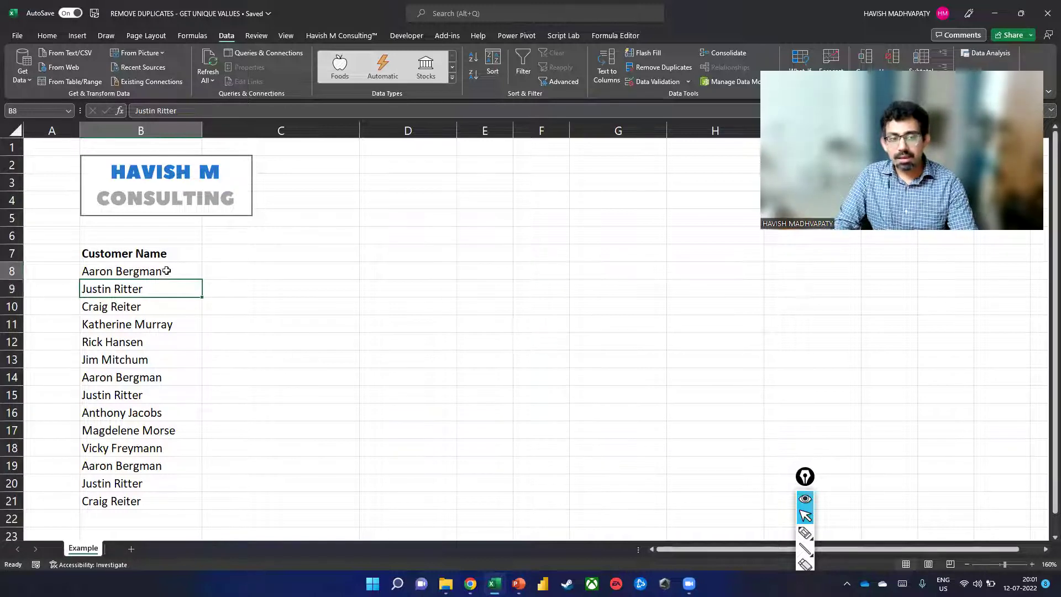
pyautogui.moveTo(164, 271); pyautogui.dragTo(166, 502)
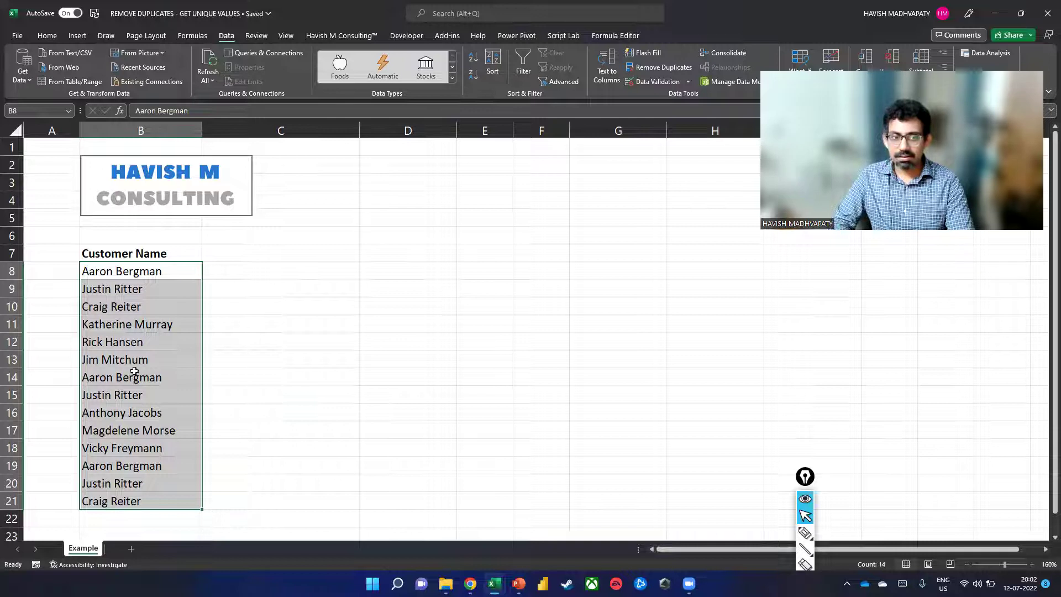
pyautogui.click(48, 36)
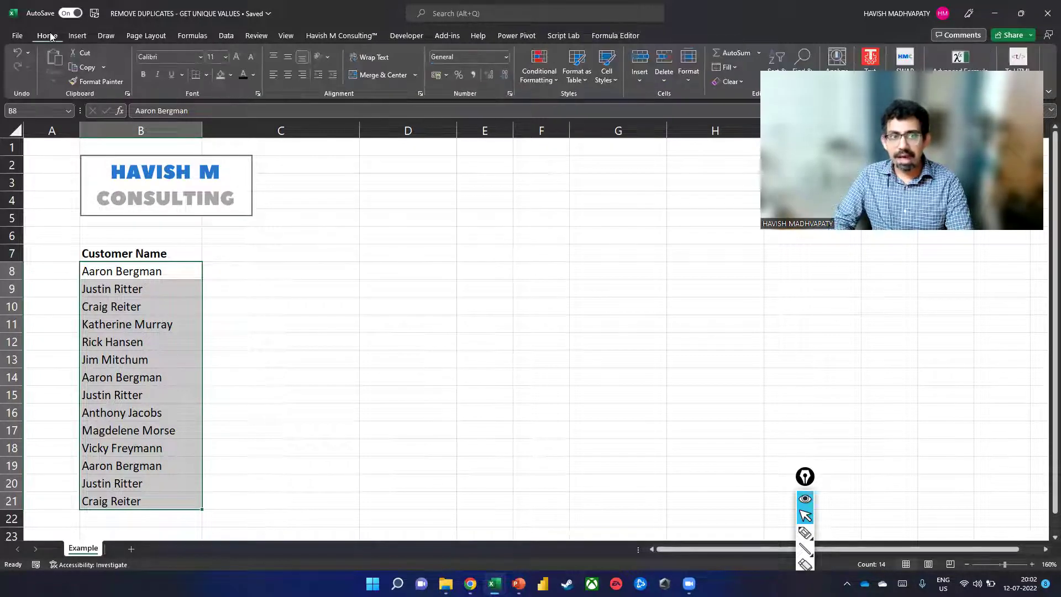
pyautogui.hotkey('ctrl', 'q')
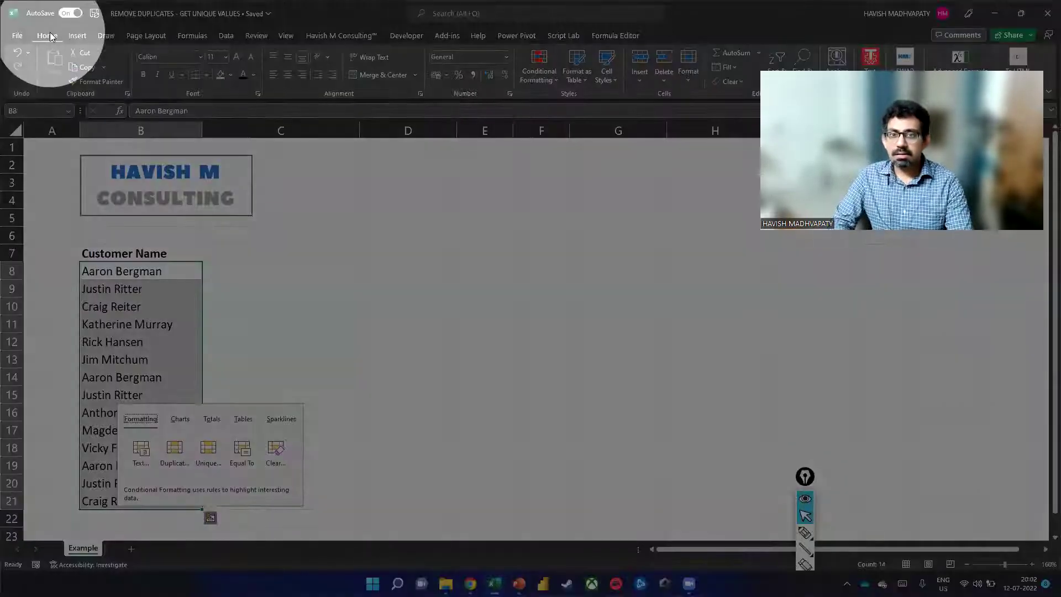
pyautogui.press('Escape')
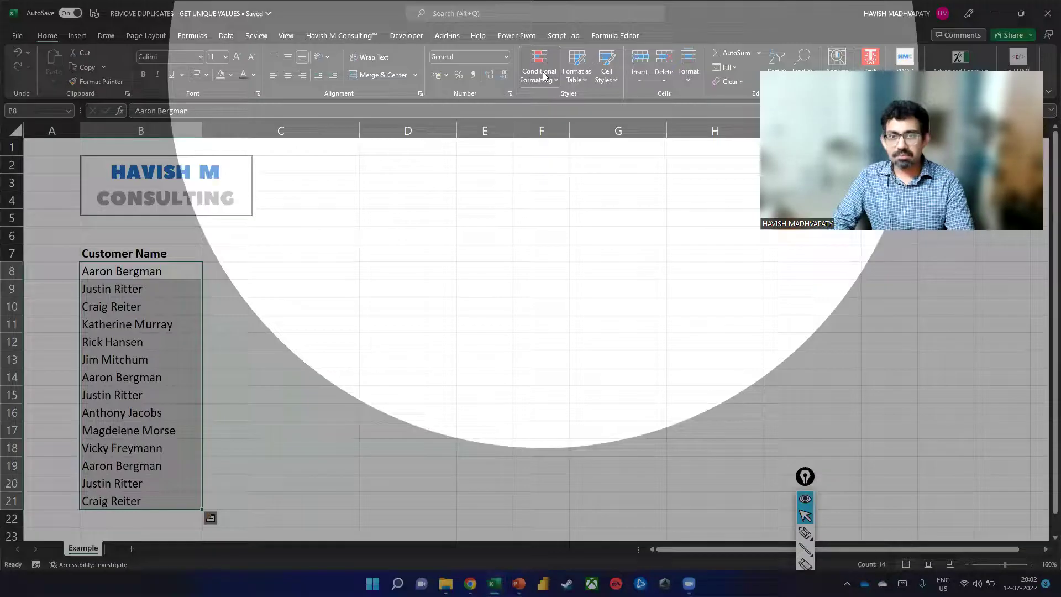
pyautogui.click(544, 77)
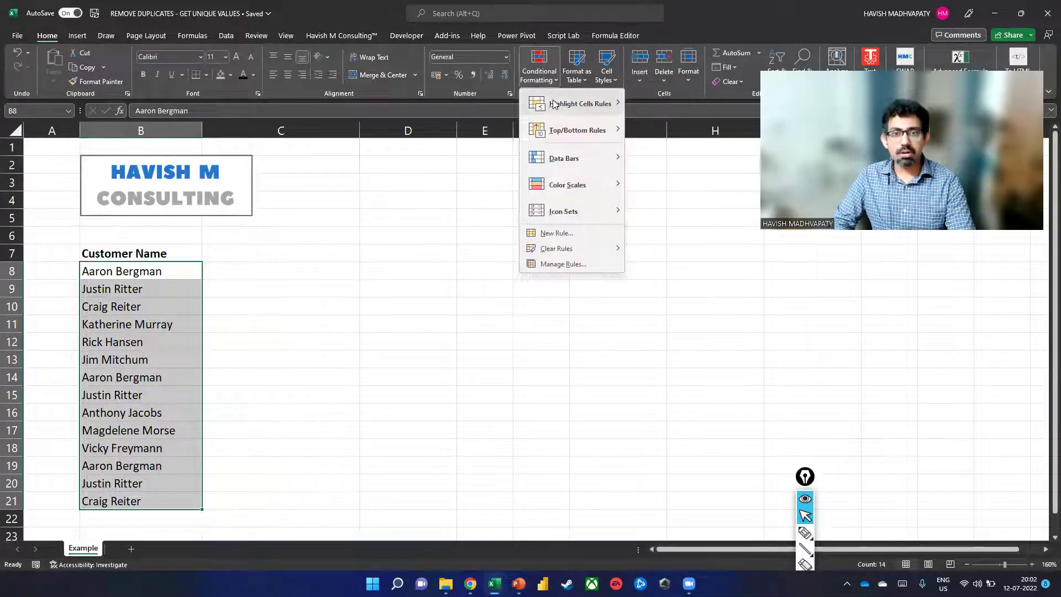
pyautogui.moveTo(554, 105)
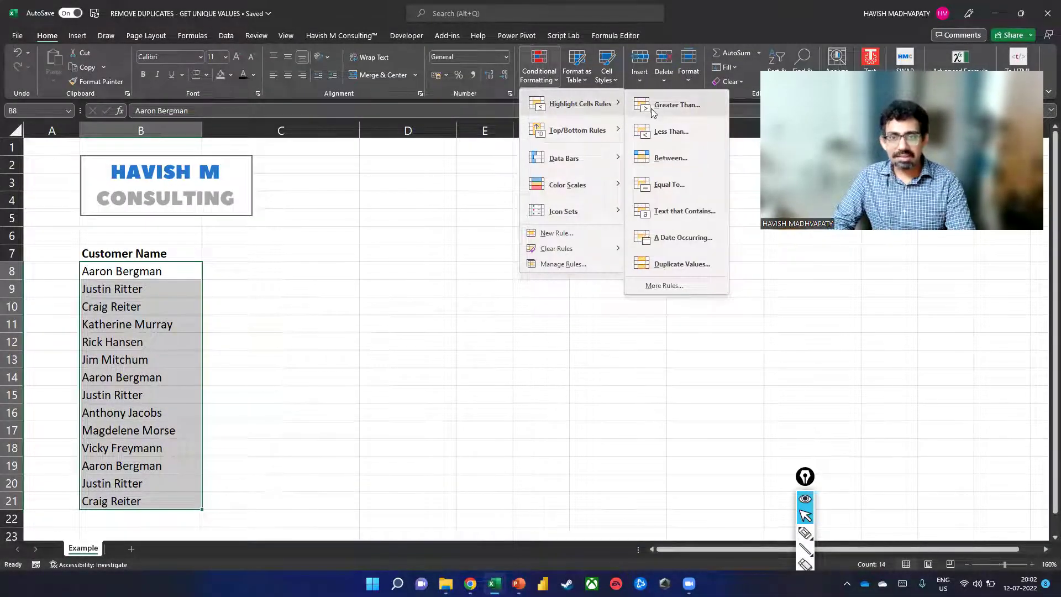
pyautogui.click(689, 265)
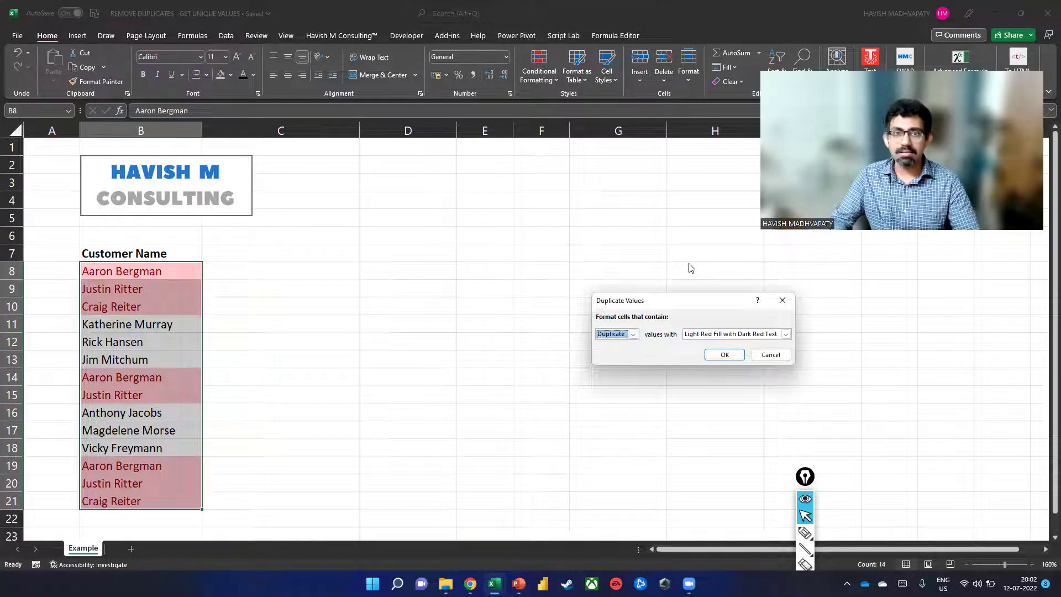
pyautogui.press('Escape')
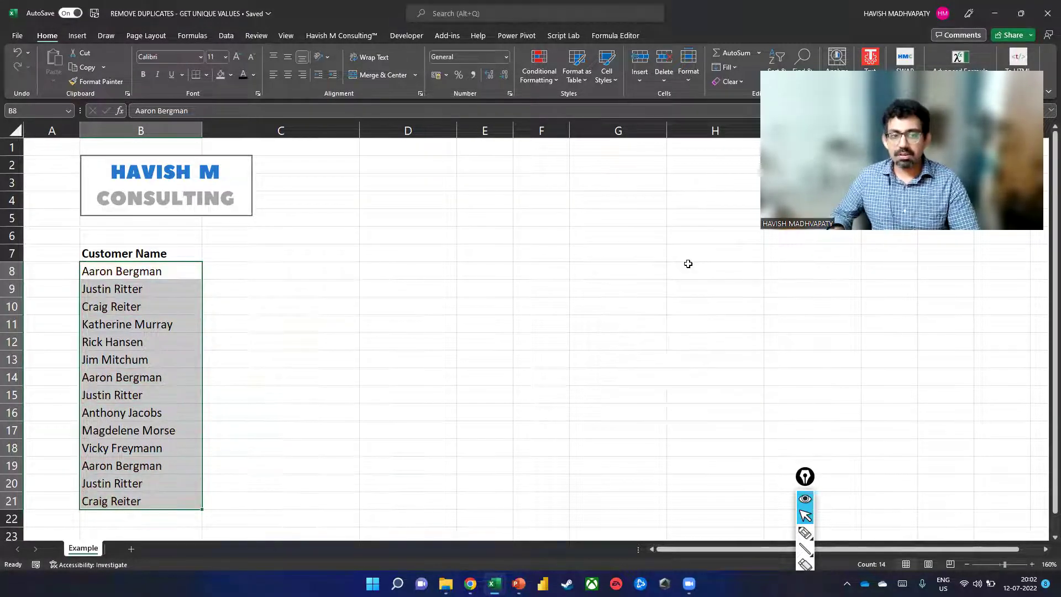
# - Copy the customer names from B8:B21 into column D starting at D8
pyautogui.hotkey('ctrl', 'c')
pyautogui.press('Right')
pyautogui.press('Right')
pyautogui.hotkey('ctrl', 'v')
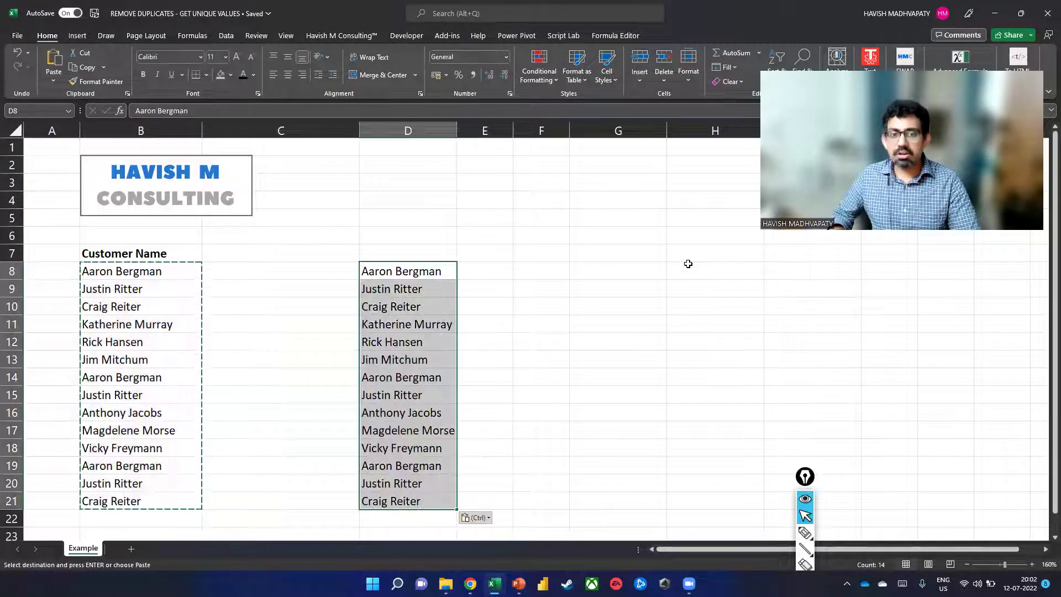
pyautogui.press('Escape')
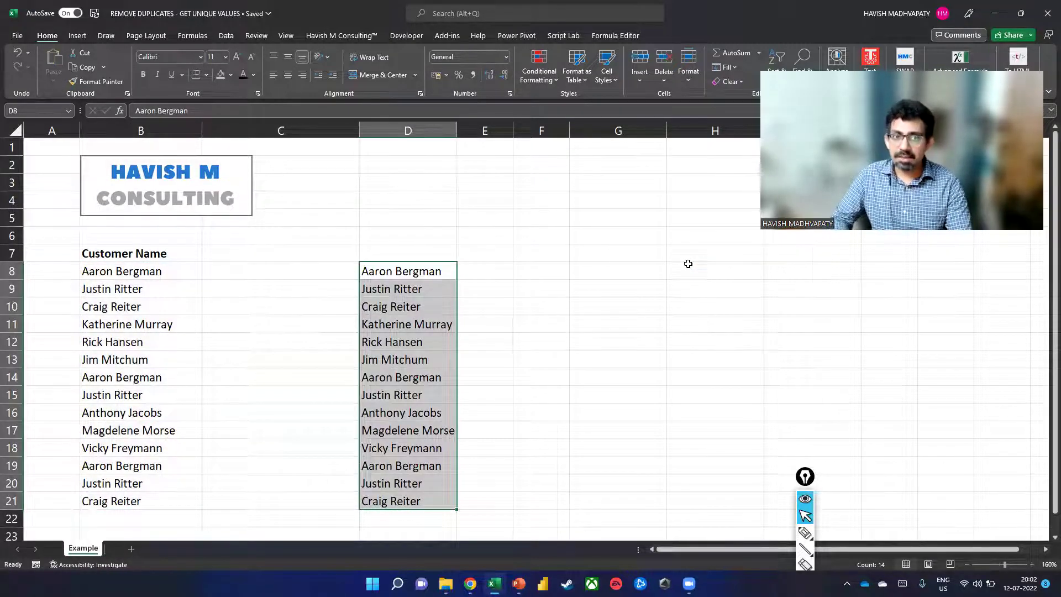
# - Run Remove Duplicates on column D, leaving nine unique names in D8:D16
pyautogui.click(227, 37)
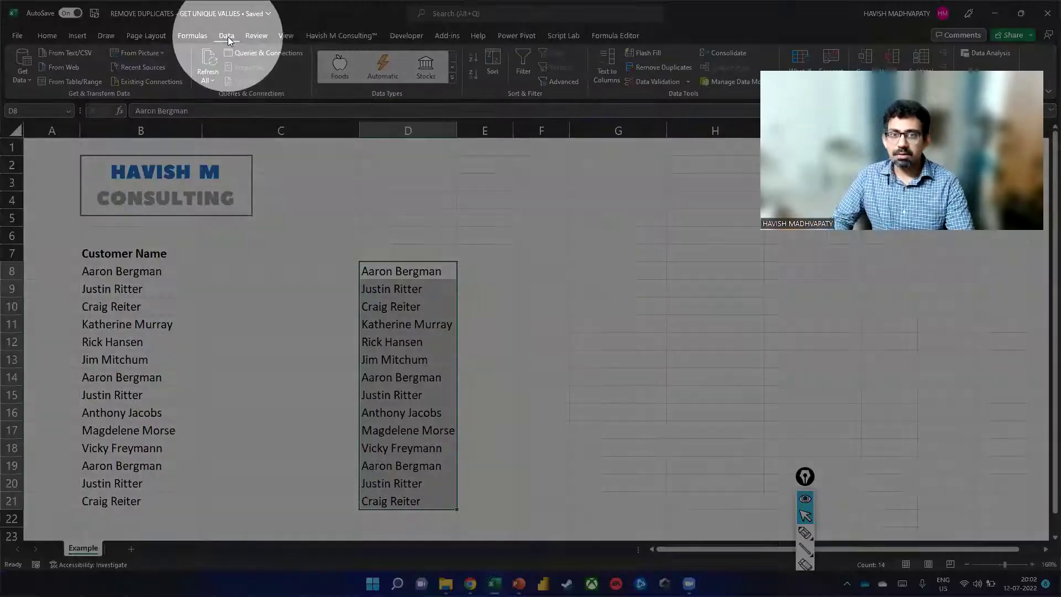
pyautogui.click(642, 71)
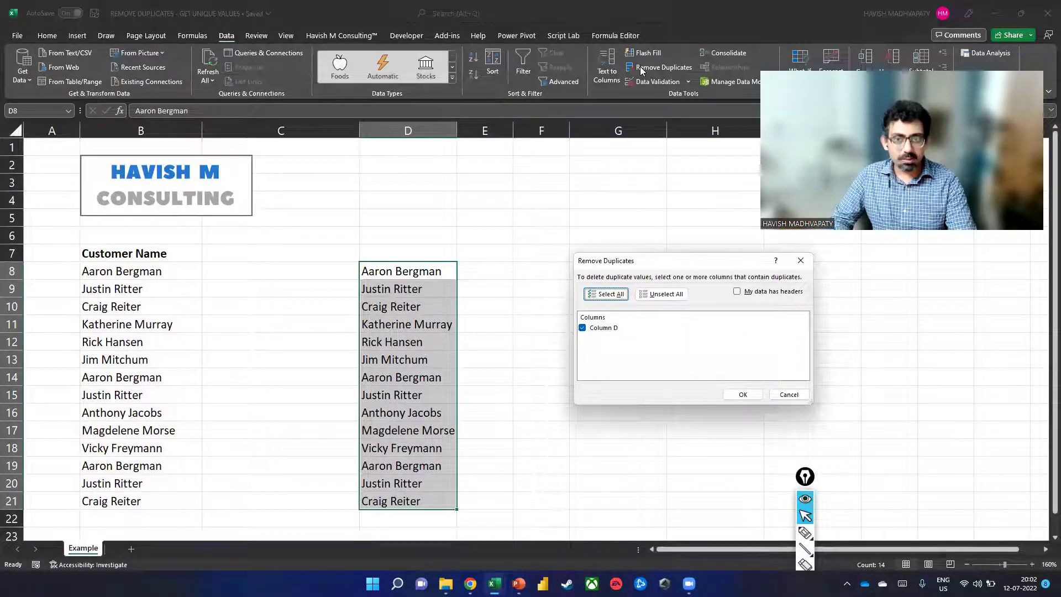
pyautogui.click(743, 394)
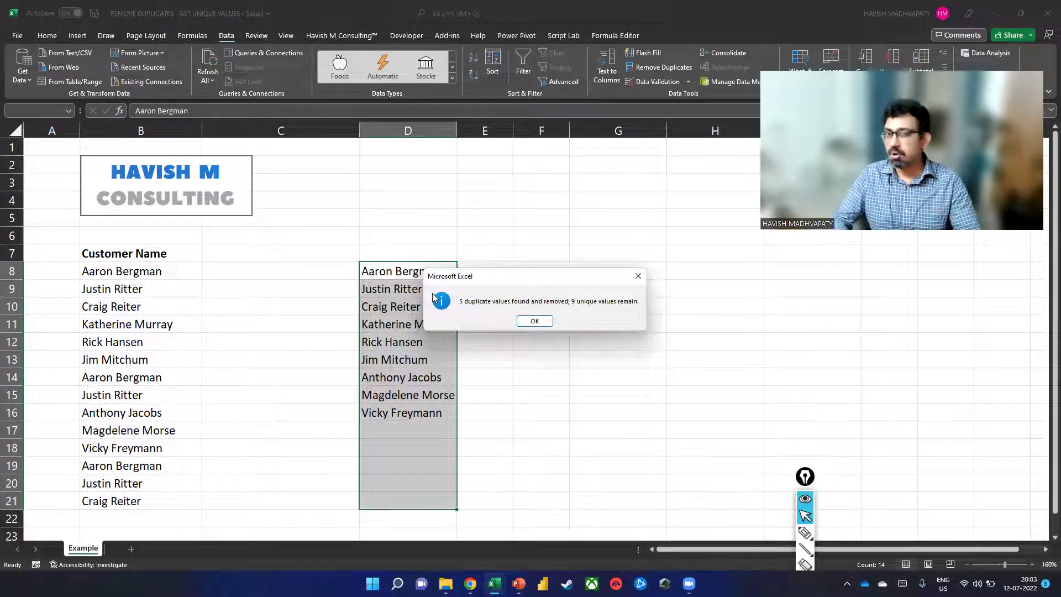
# - Replace the column D list with =UNIQUE(B8:B21) in D8, spilling the nine unique names
pyautogui.press('Return')
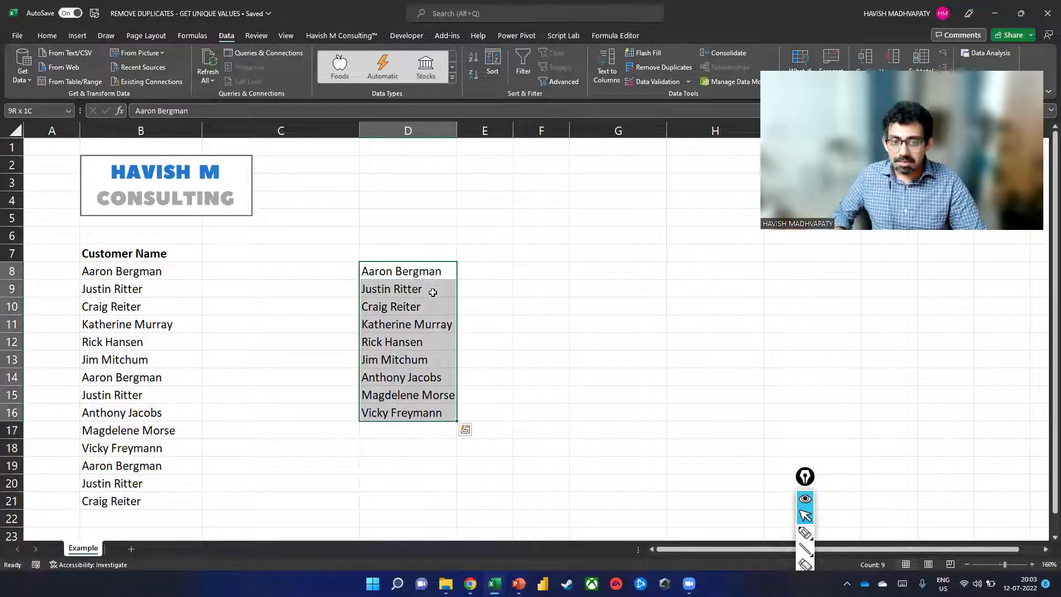
pyautogui.press('Delete')
pyautogui.write('=UNUQ')
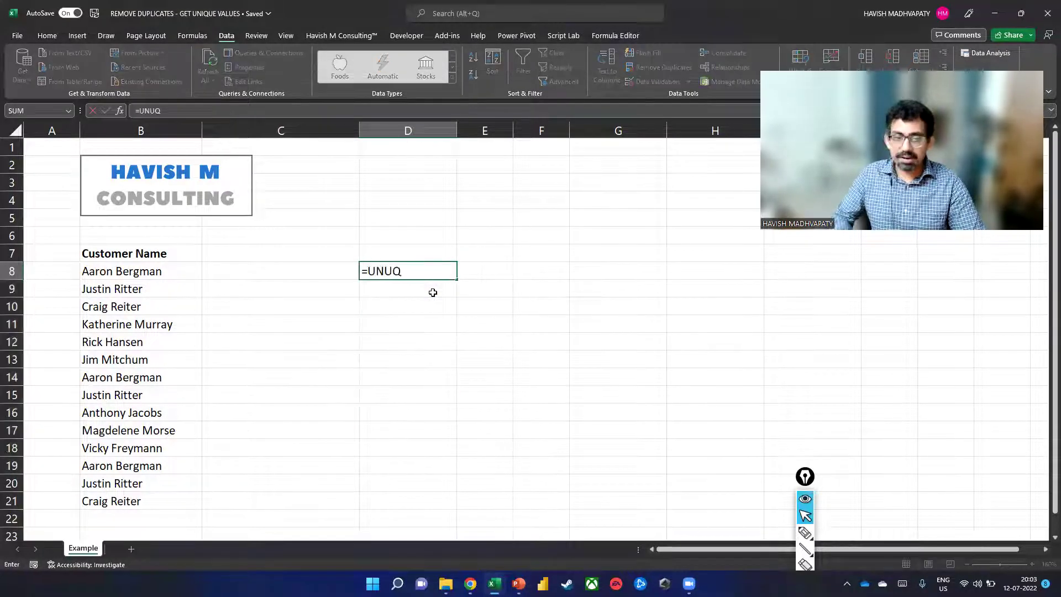
pyautogui.press('Down')
pyautogui.press('Down')
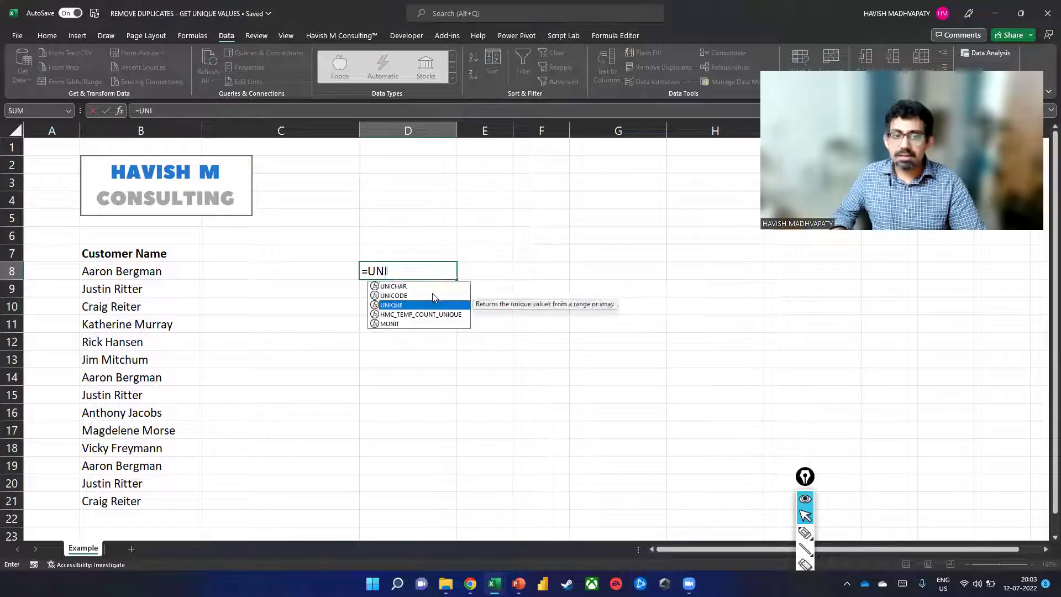
pyautogui.press('Tab')
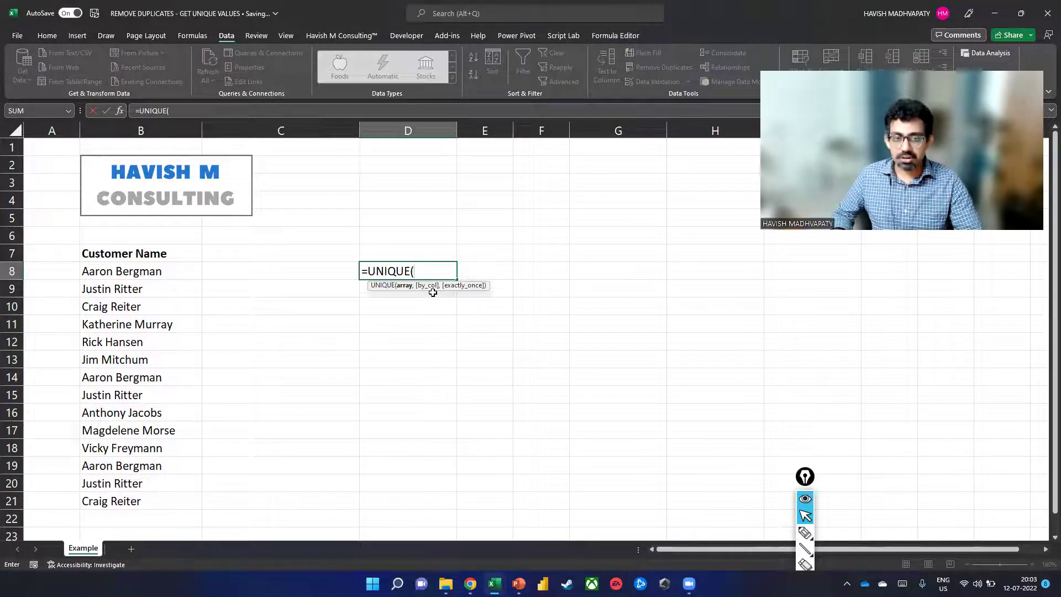
pyautogui.press('Left')
pyautogui.press('Left')
pyautogui.press('Left')
pyautogui.press('Right')
pyautogui.hotkey('ctrl', 'shift', 'Down')
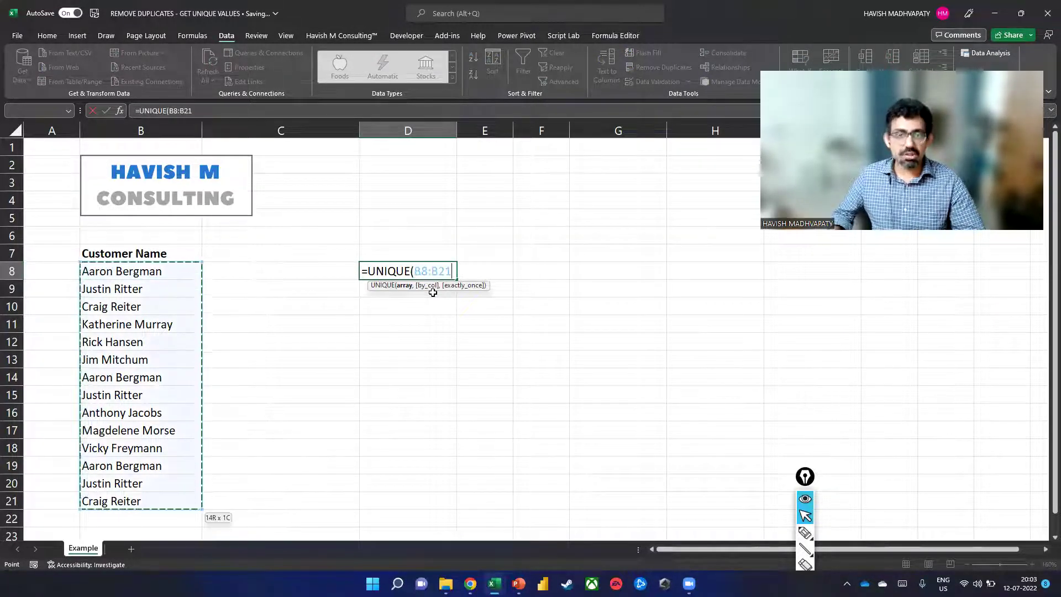
pyautogui.write(')')
pyautogui.hotkey('ctrl', 'Return')
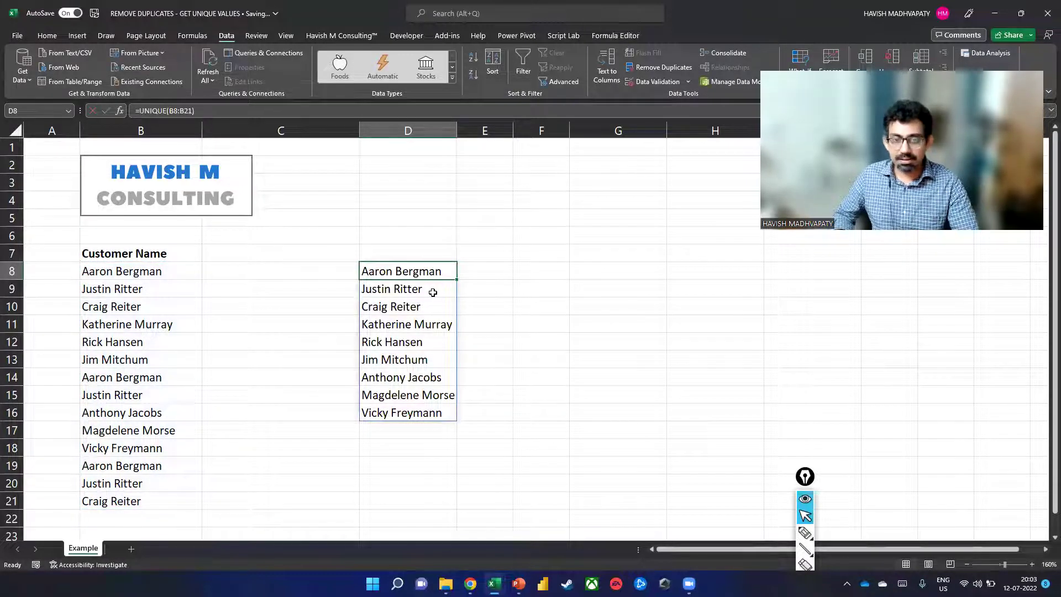
# - Snip the D8 formula and place its picture above the list in rows 4–5
pyautogui.press('F2')
pyautogui.press('super+shift+s')
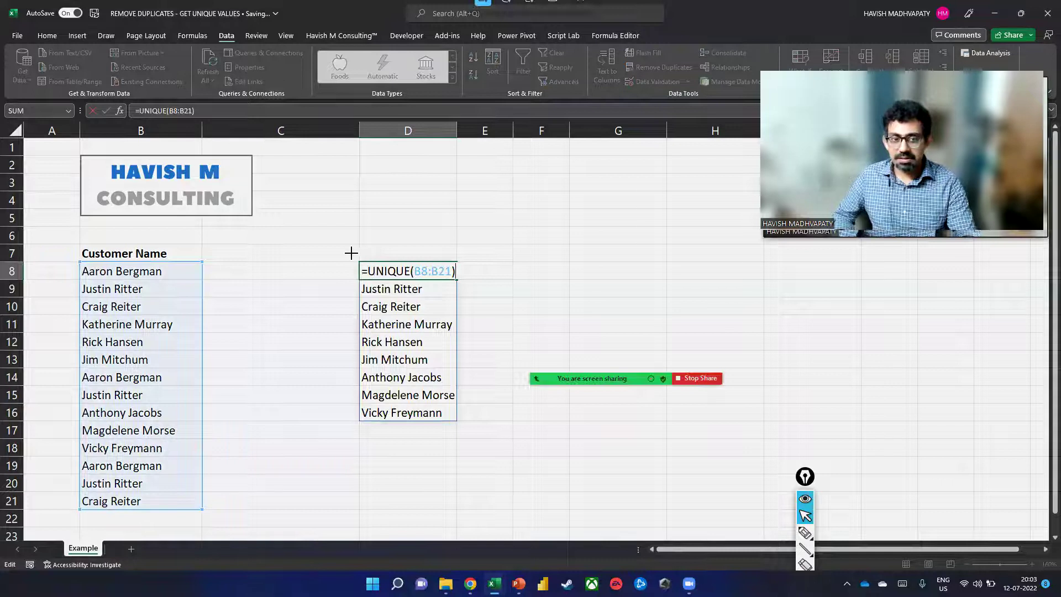
pyautogui.moveTo(350, 252); pyautogui.dragTo(421, 211)
pyautogui.press('Return')
pyautogui.hotkey('ctrl', 'v')
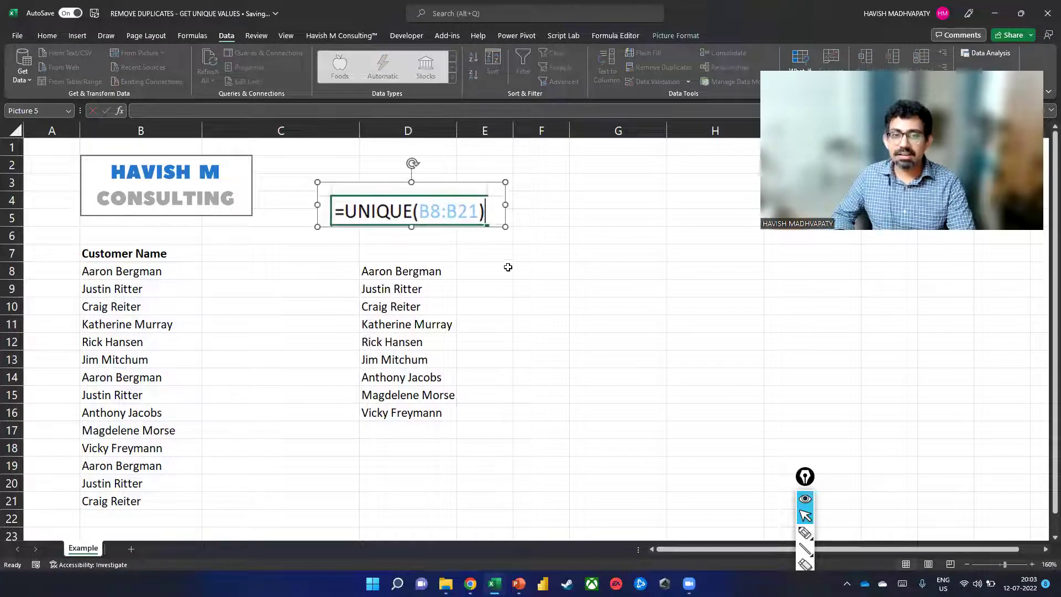
pyautogui.click(445, 269)
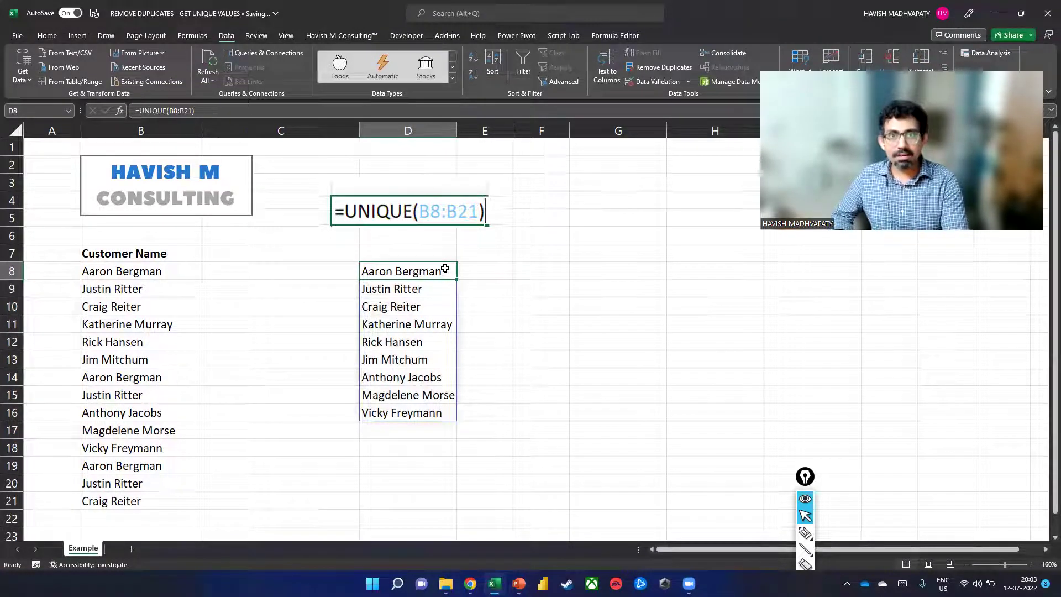
# - Enter =UNIQUE(B:B) in G8, spilling a 00-Jan-00 entry, the header and nine names
pyautogui.click(577, 270)
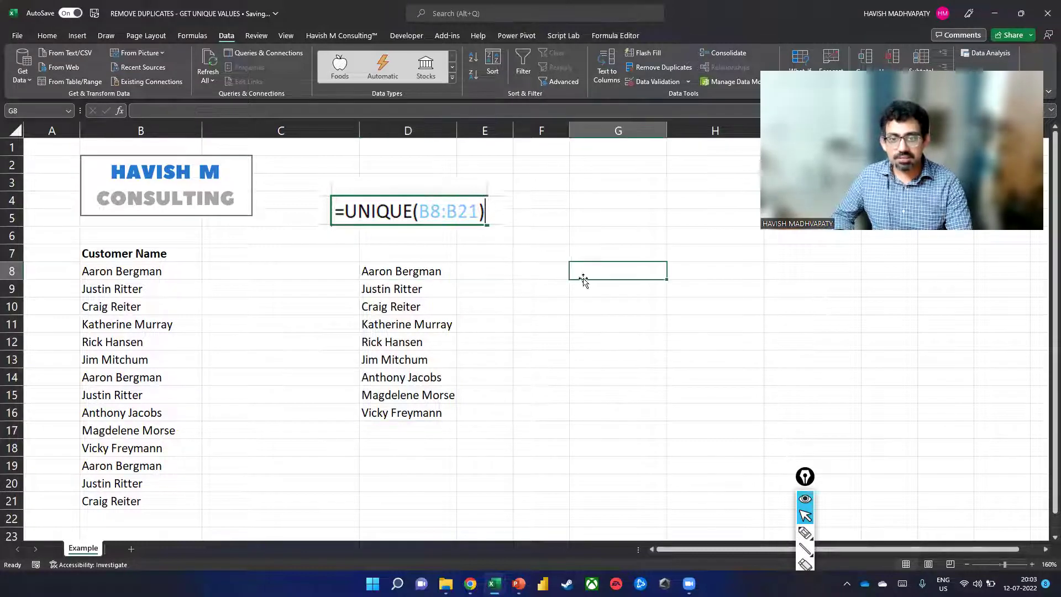
pyautogui.write('=')
pyautogui.press('capslock')
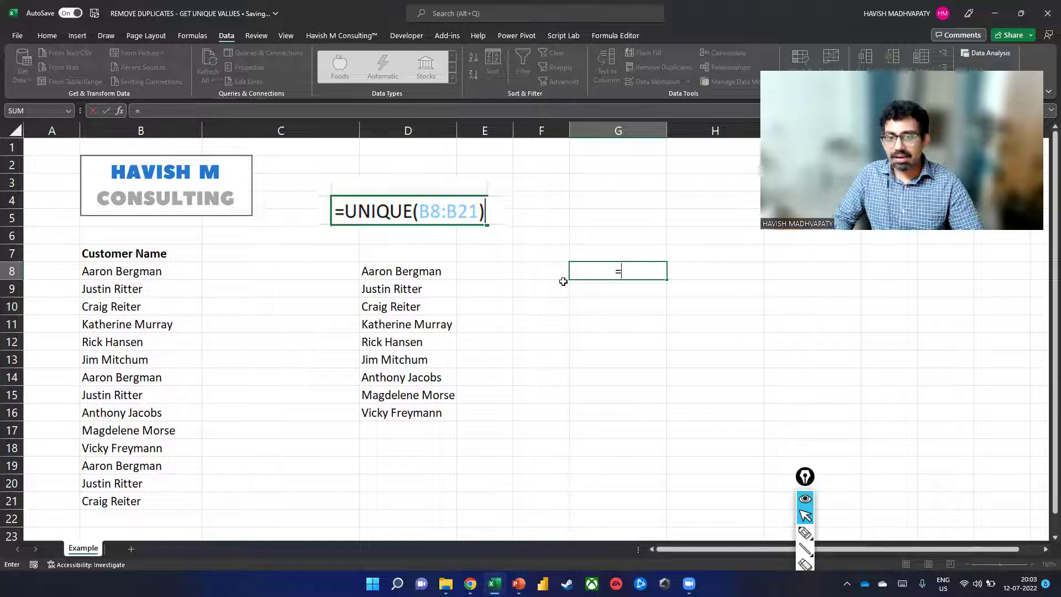
pyautogui.write('uni')
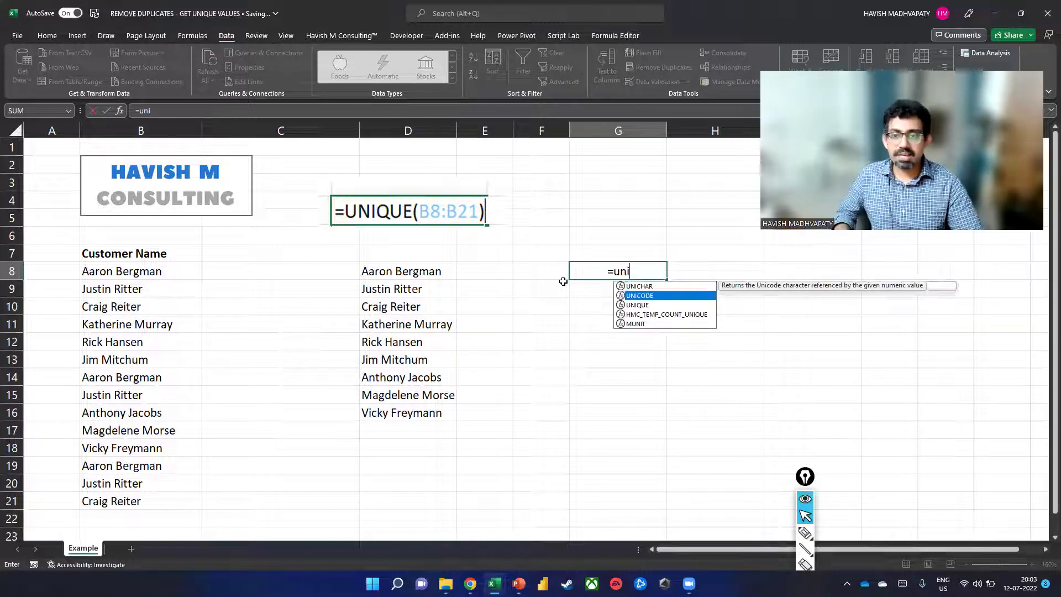
pyautogui.press('Tab')
pyautogui.press('Left')
pyautogui.press('Left')
pyautogui.press('Left')
pyautogui.press('Left')
pyautogui.press('Left')
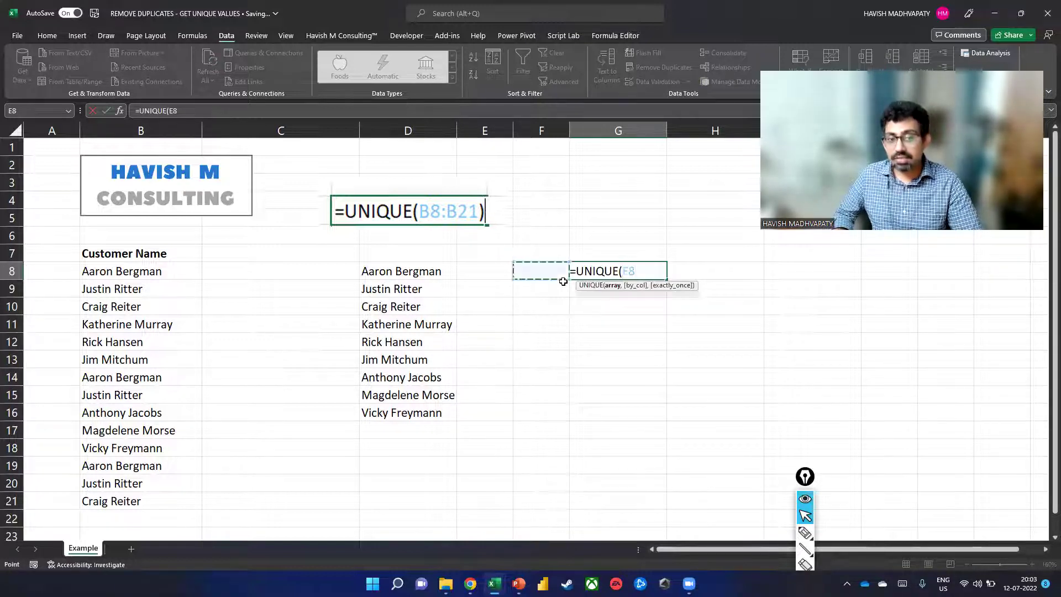
pyautogui.hotkey('ctrl', 'space')
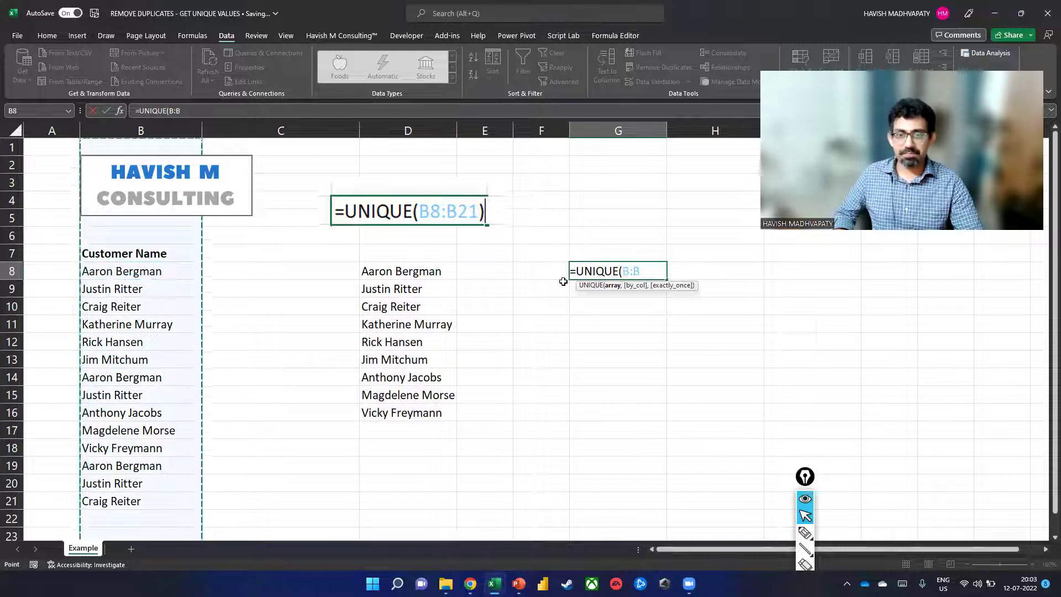
pyautogui.write(')')
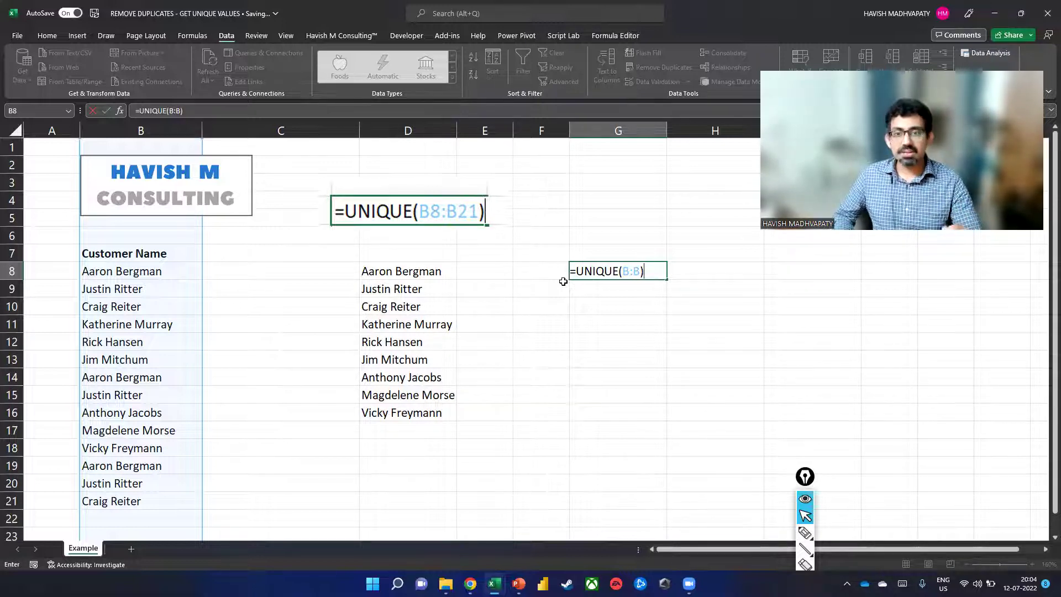
pyautogui.hotkey('ctrl', 'Return')
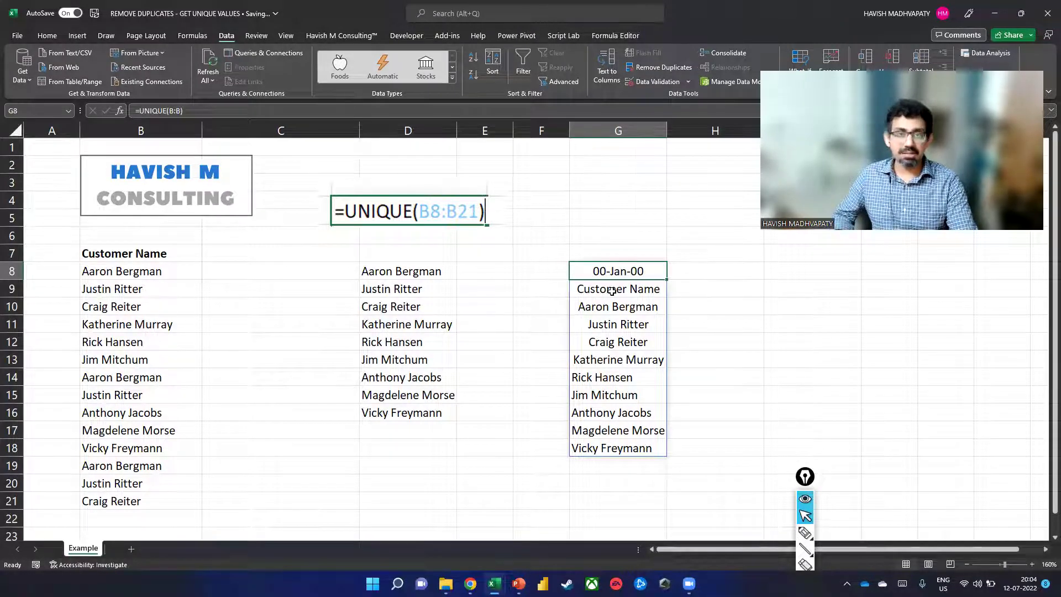
pyautogui.press('Down')
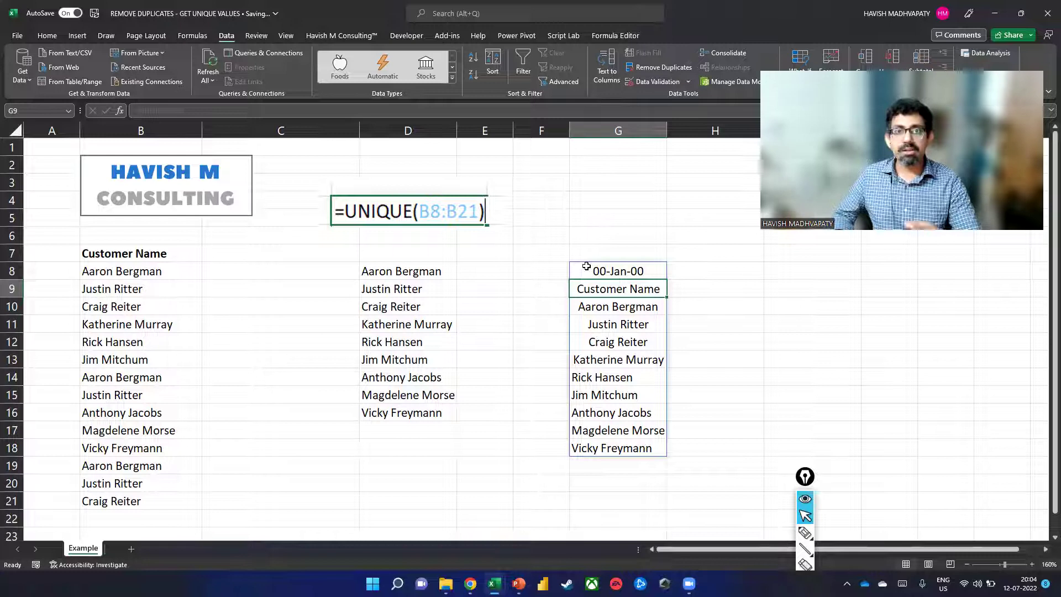
# - Change G8 to =DROP(UNIQUE(B:B),2) so the date and header rows are dropped
pyautogui.doubleClick(586, 266)
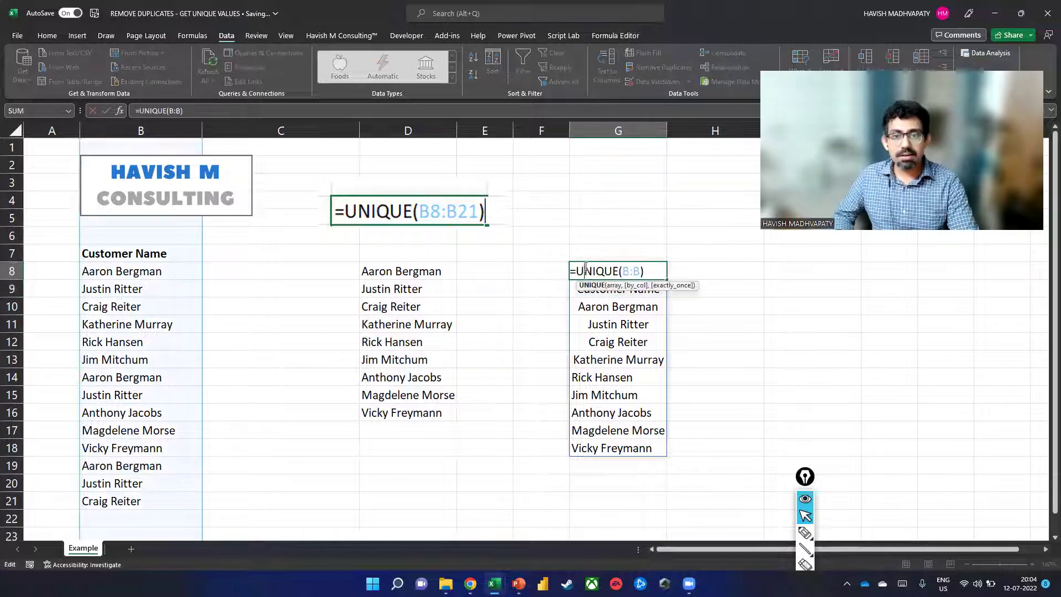
pyautogui.write('drop(')
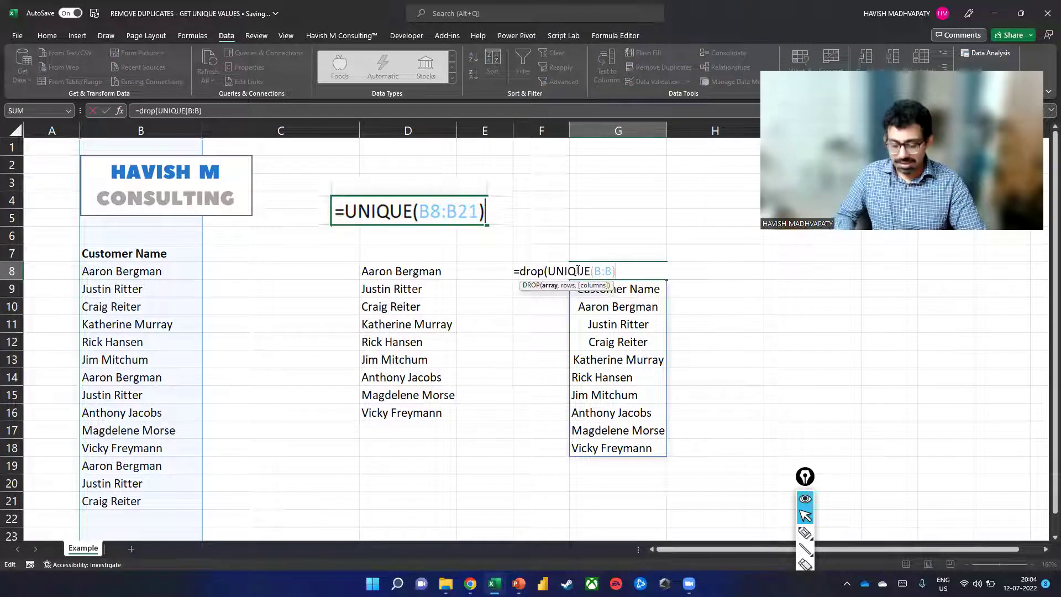
pyautogui.press('End')
pyautogui.write(',1)')
pyautogui.press('Return')
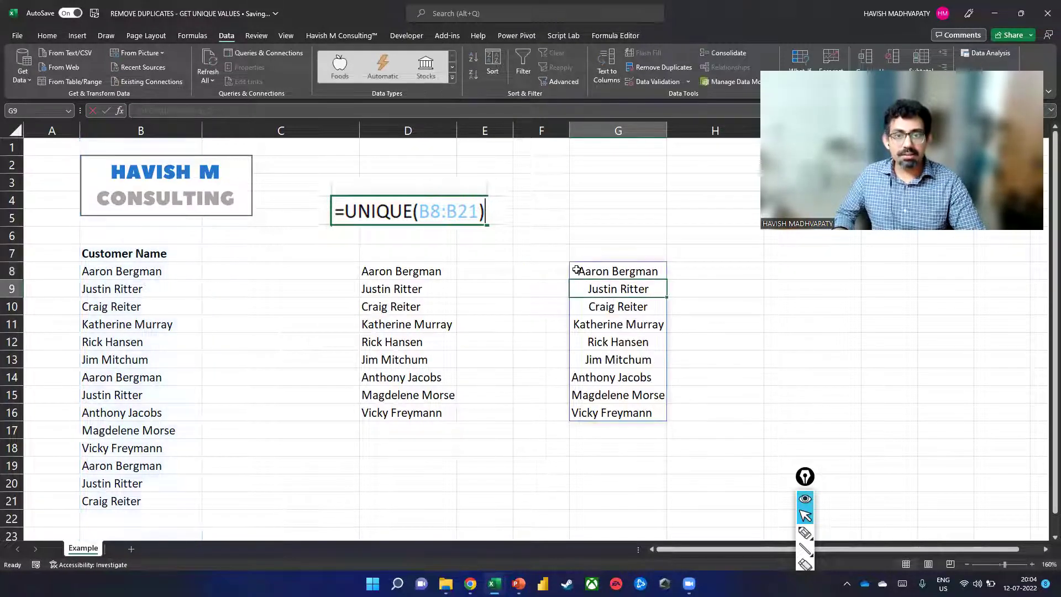
pyautogui.click(576, 269)
pyautogui.doubleClick(577, 271)
pyautogui.press('End')
pyautogui.press('Left')
pyautogui.press('BackSpace')
pyautogui.write('2')
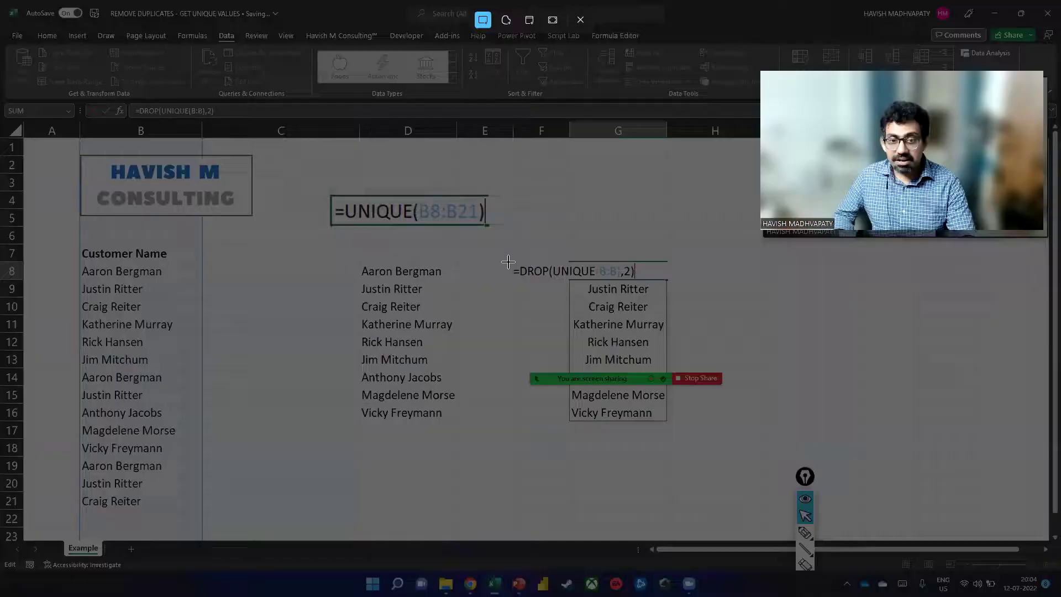
# - Snip the G8 formula and paste its picture onto the sheet
pyautogui.moveTo(511, 257); pyautogui.dragTo(606, 201)
pyautogui.press('Return')
pyautogui.hotkey('ctrl', 'v')
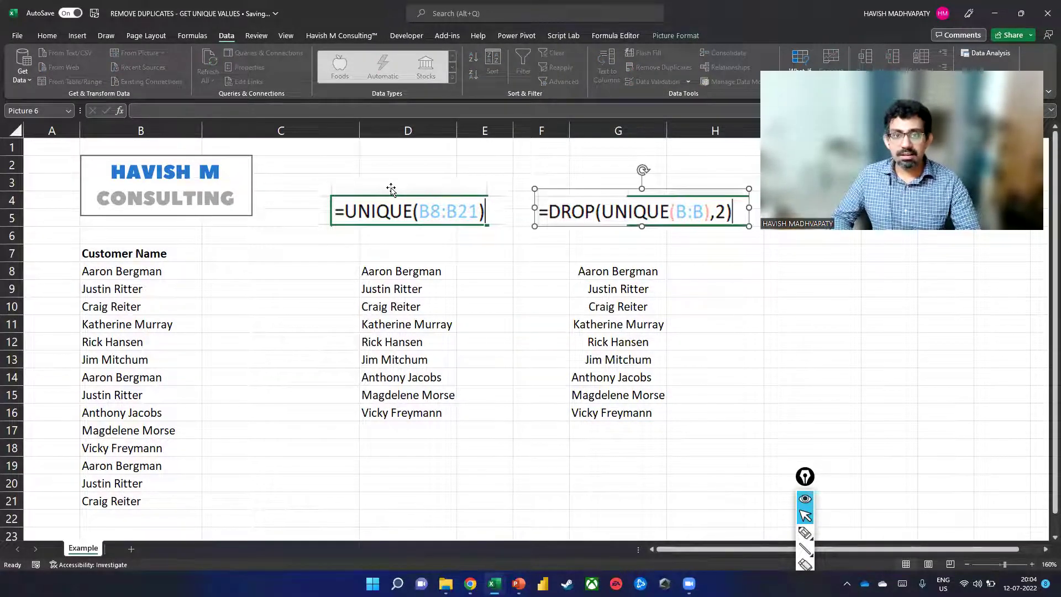
# - Add a new customer name in B22 so it appears in the G spill list
pyautogui.click(150, 514)
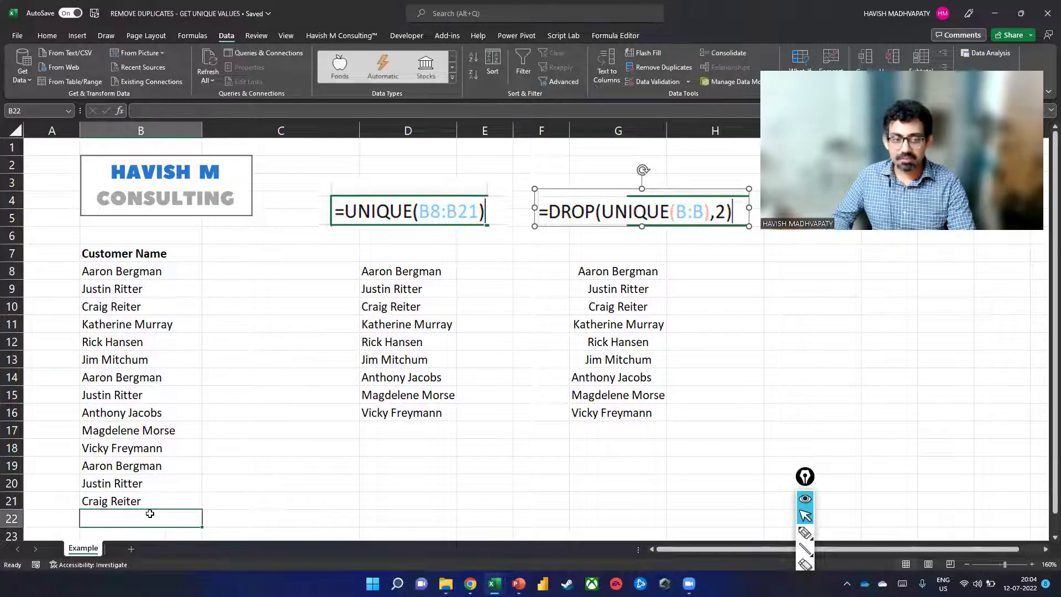
pyautogui.write('Havish')
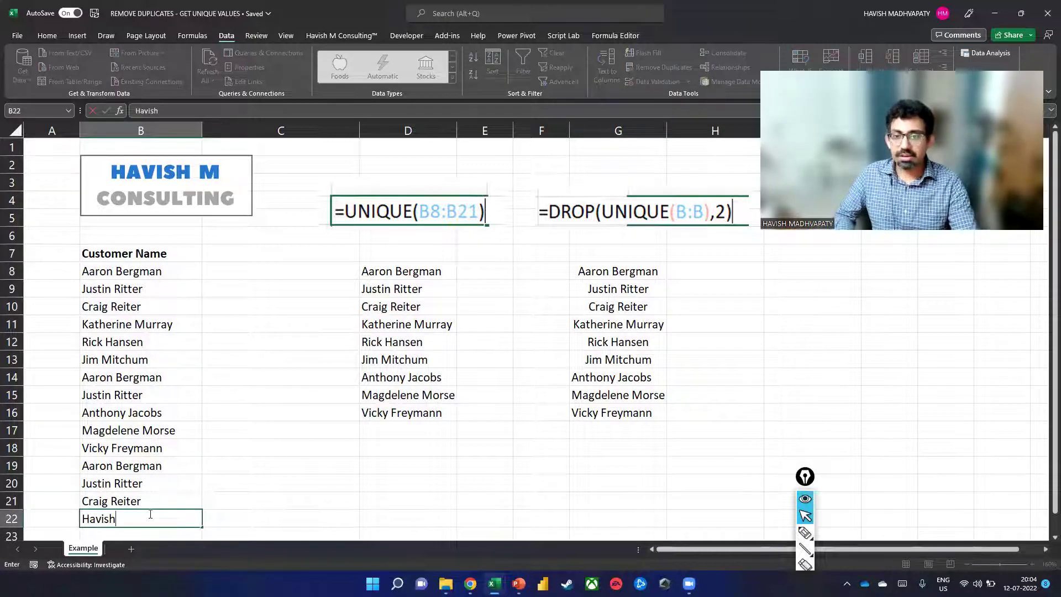
pyautogui.press('Return')
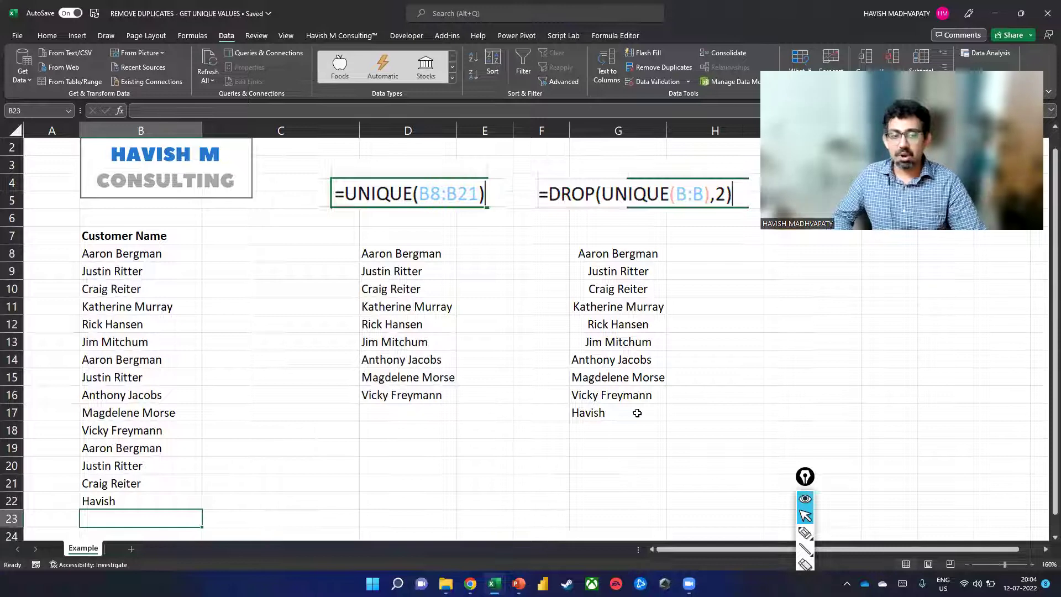